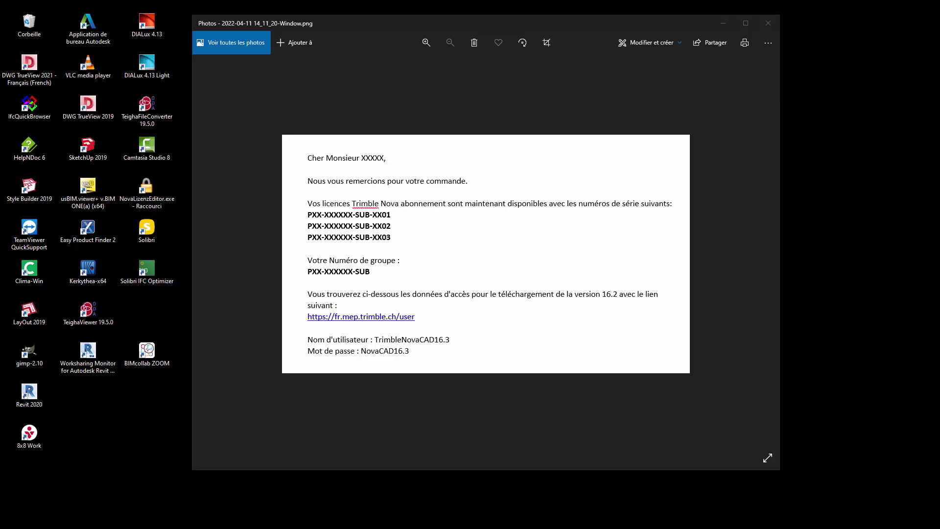
# Browse in File Explorer to Trimble-Temp > Videos_Install_Nova > Espace de téléchargement.
pyautogui.press('super+e')
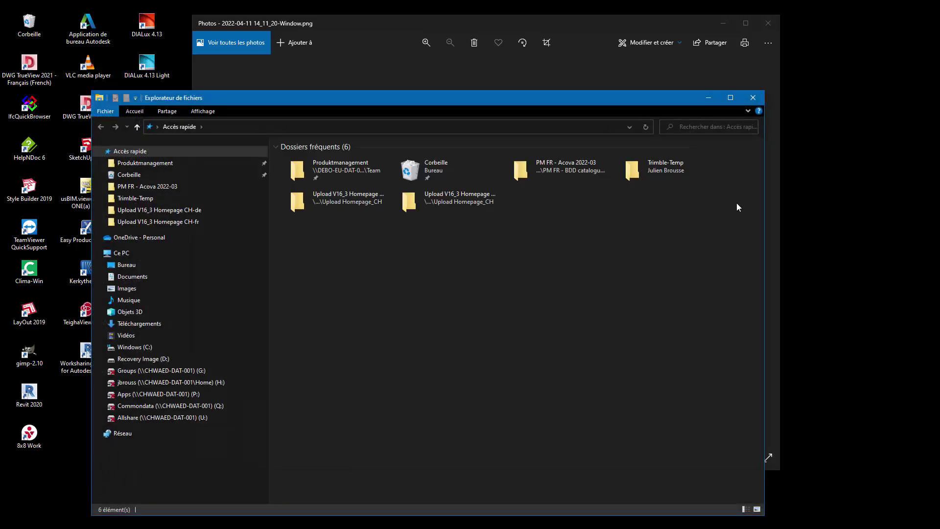
pyautogui.click(136, 198)
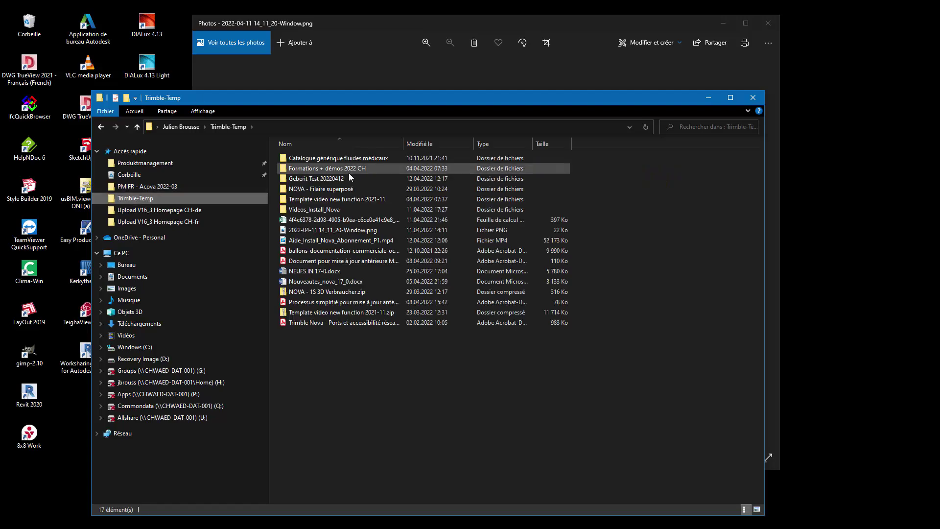
pyautogui.click(296, 211)
pyautogui.doubleClick(295, 211)
pyautogui.doubleClick(300, 158)
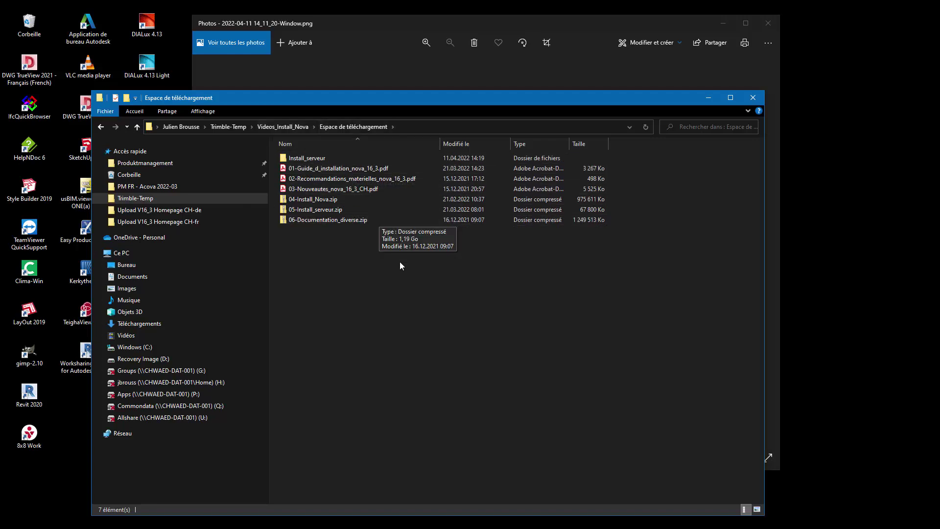
# Run NovaLicenseClient.Setup.msi from Install_serveur > Gestionnaire_de_licences_d_abonnement, and close the folder window.
pyautogui.click(301, 210)
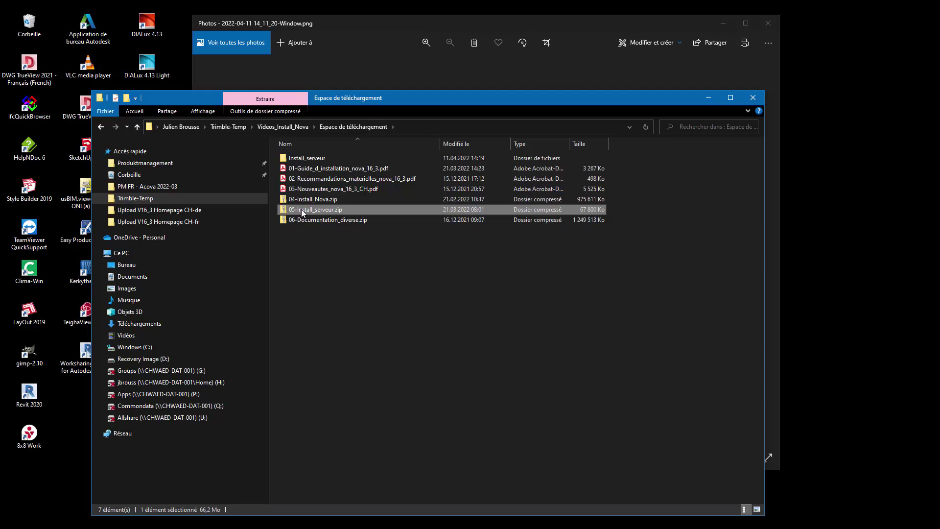
pyautogui.click(308, 158)
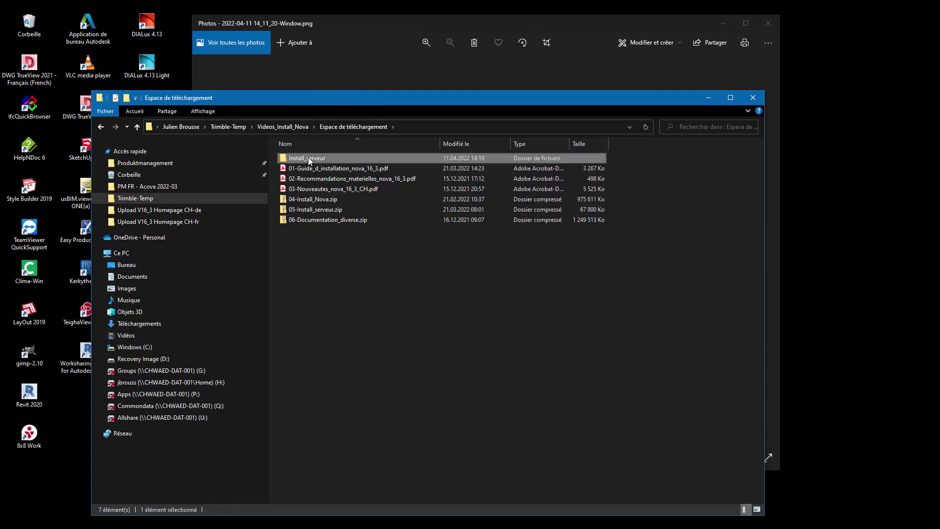
pyautogui.doubleClick(297, 160)
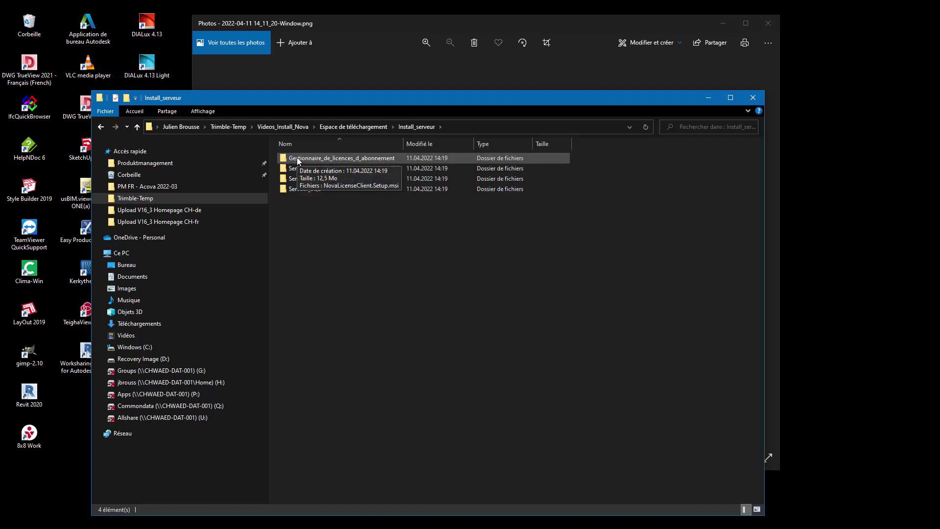
pyautogui.doubleClick(297, 157)
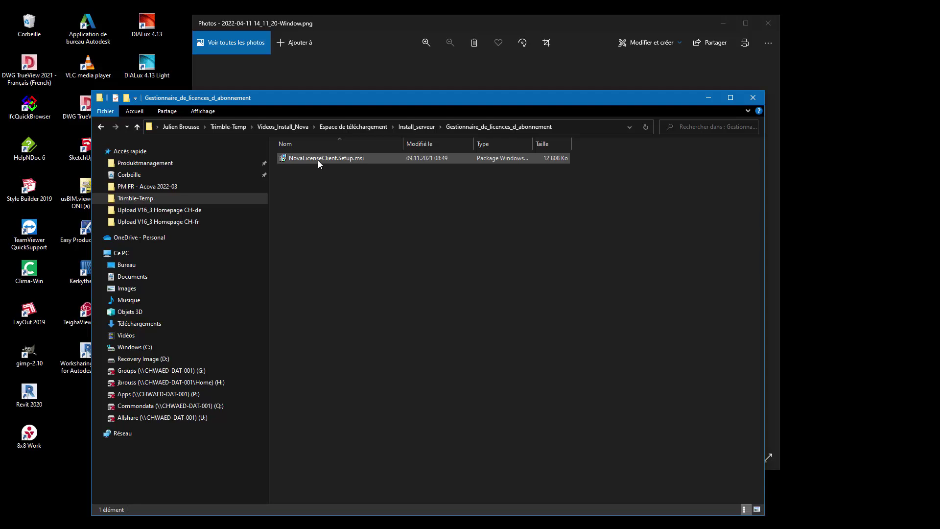
pyautogui.doubleClick(319, 160)
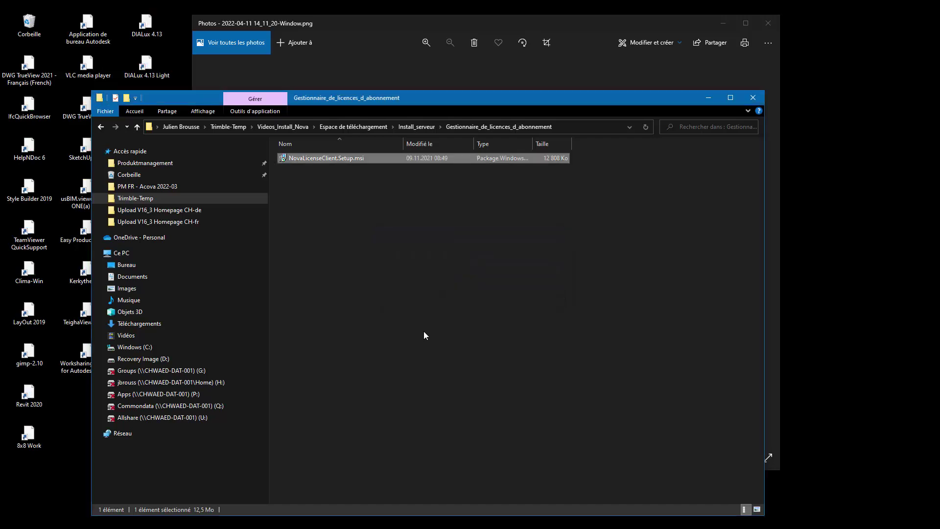
pyautogui.click(759, 100)
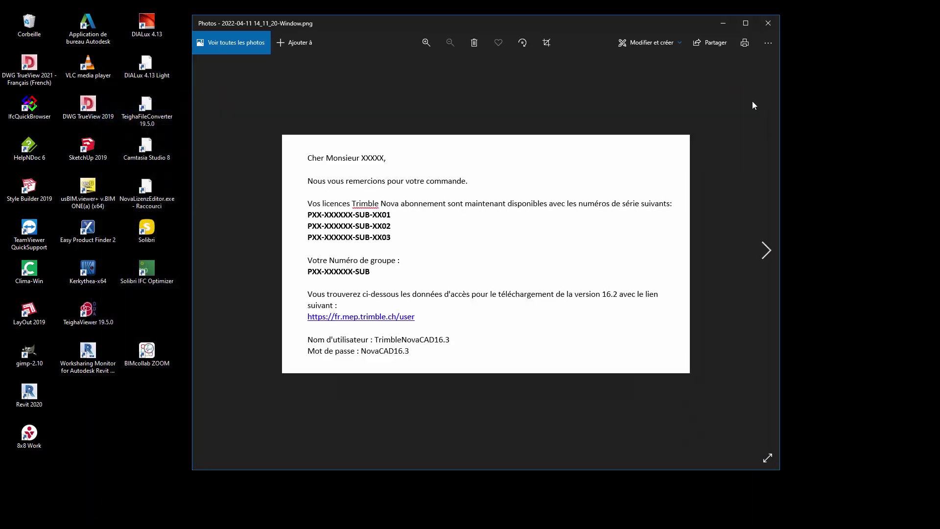
pyautogui.click(320, 499)
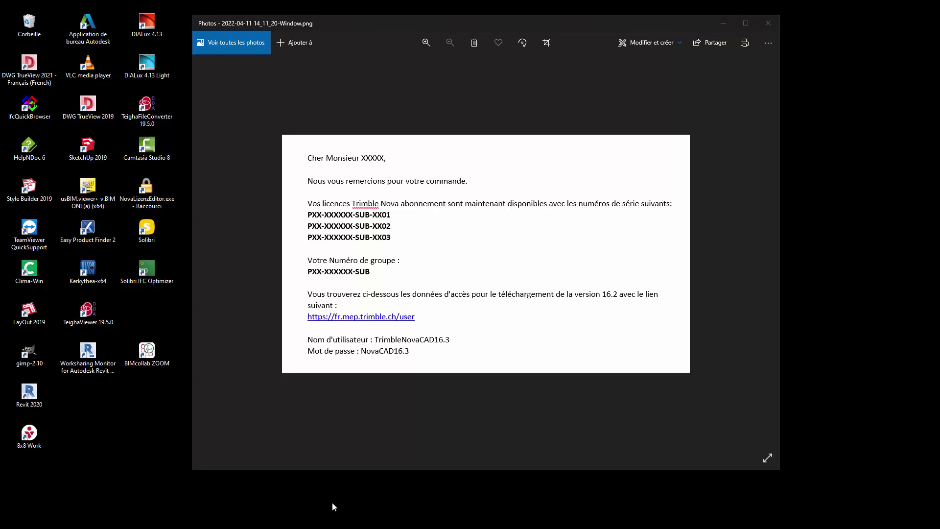
# Browse in a new File Explorer window to the installed NovaLicenseClient folder under C:, Programmes, Trimble.
pyautogui.press('super+e')
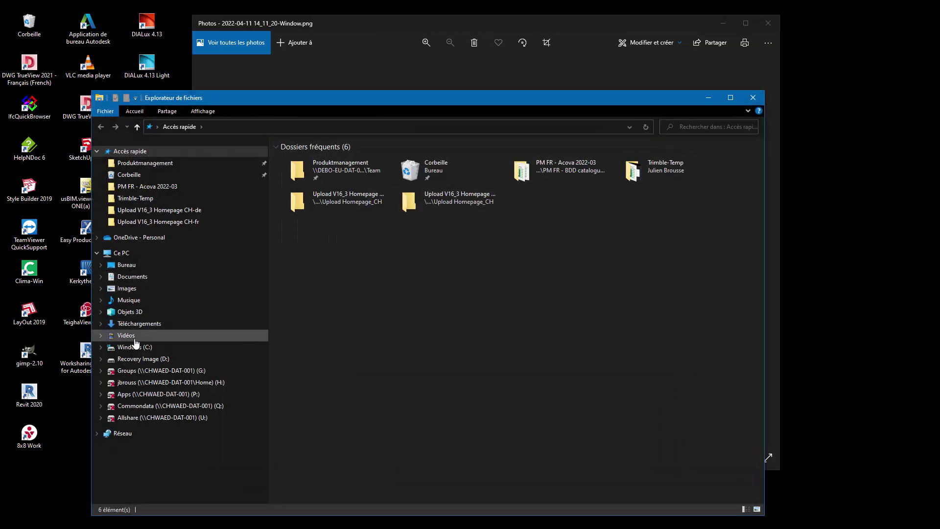
pyautogui.click(133, 347)
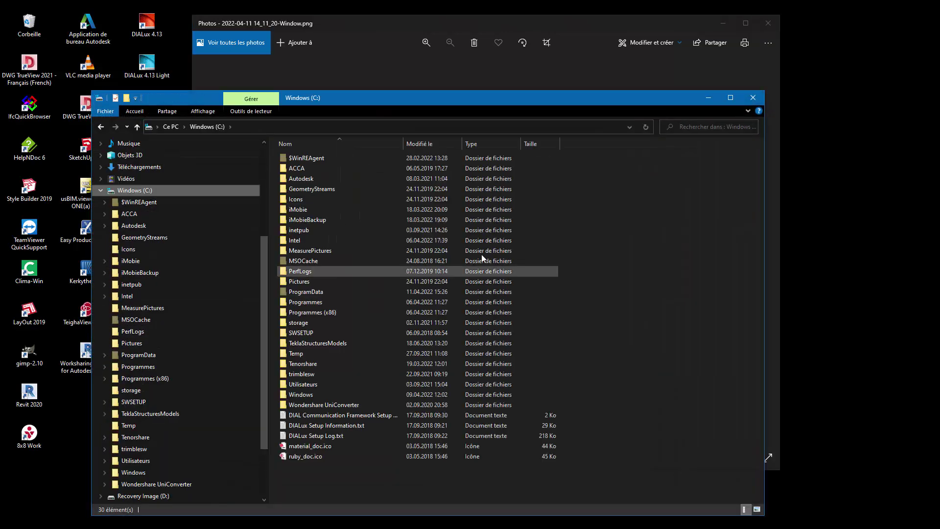
pyautogui.doubleClick(305, 302)
pyautogui.scroll(-5, 296, 396)
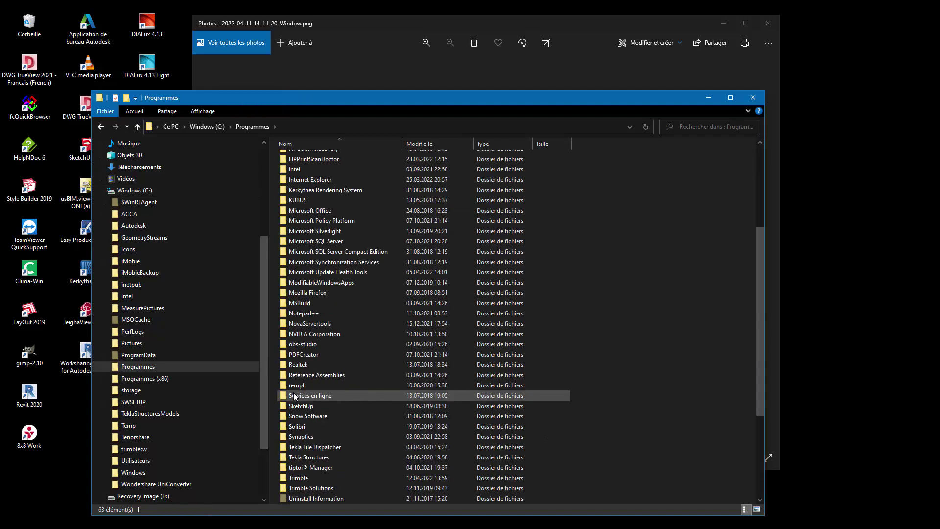
pyautogui.scroll(-5, 296, 397)
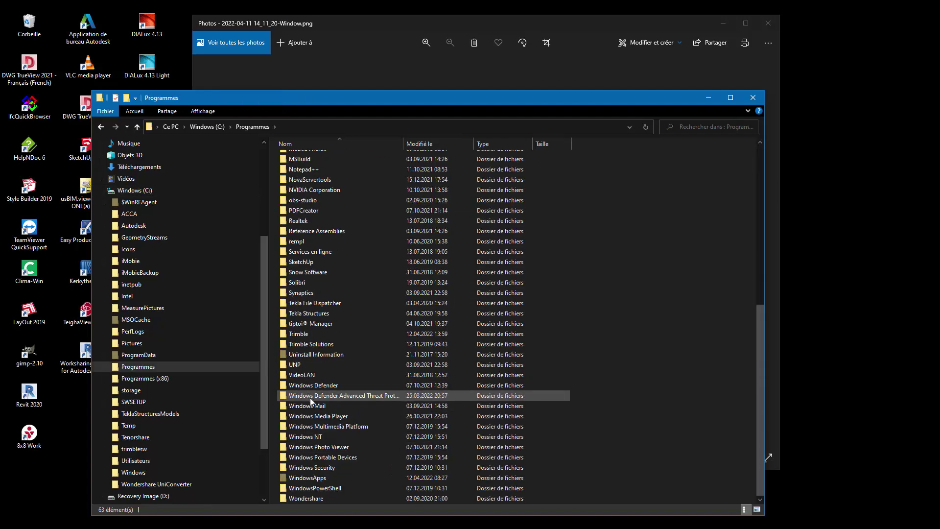
pyautogui.doubleClick(296, 334)
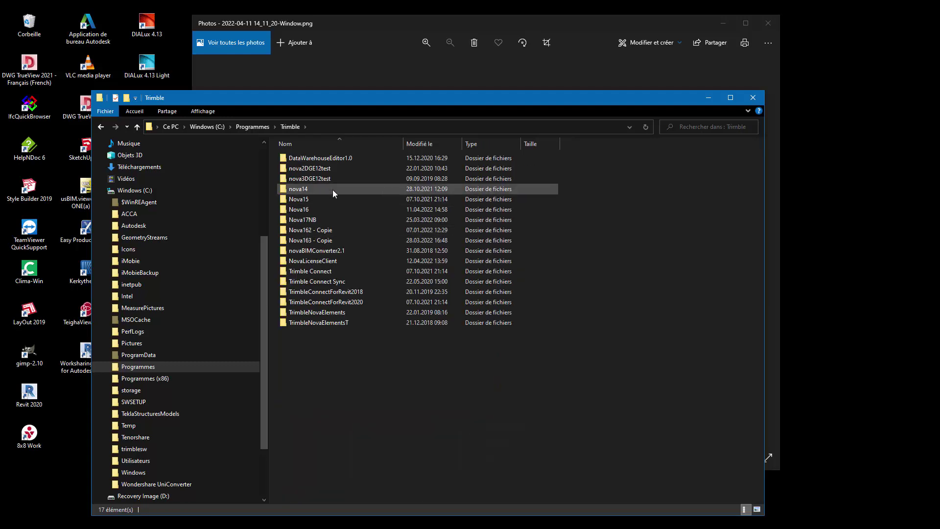
pyautogui.click(314, 264)
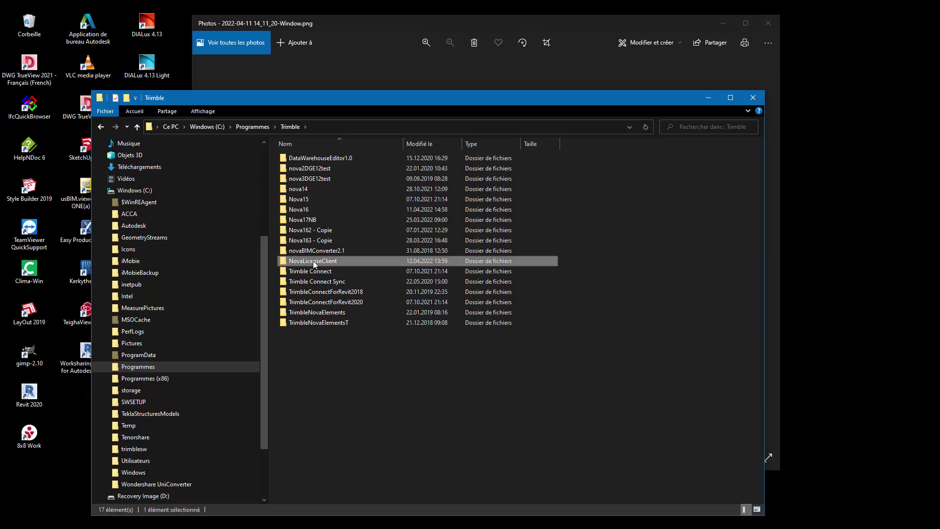
pyautogui.doubleClick(295, 262)
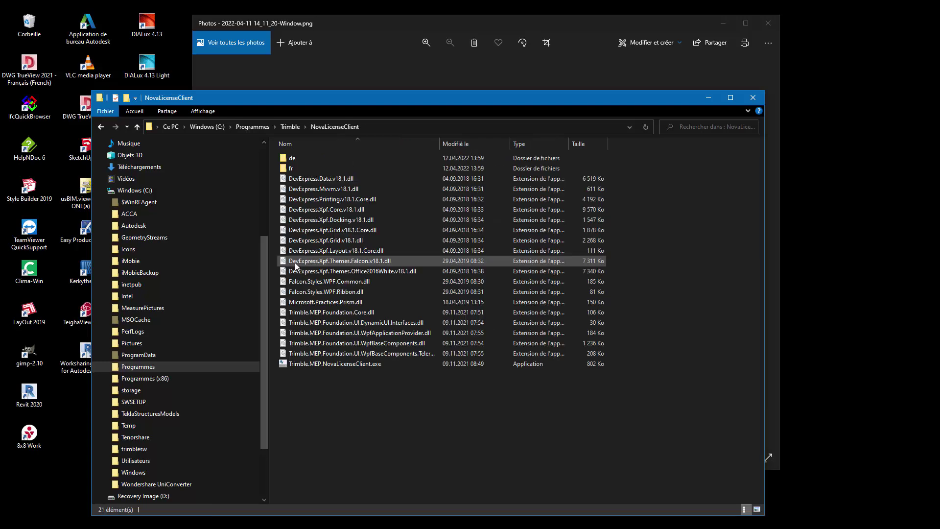
# Create a desktop shortcut to Trimble.MEP.NovaLicenseClient.exe and place it on an empty part of the desktop, apart from the other icons.
pyautogui.click(301, 364)
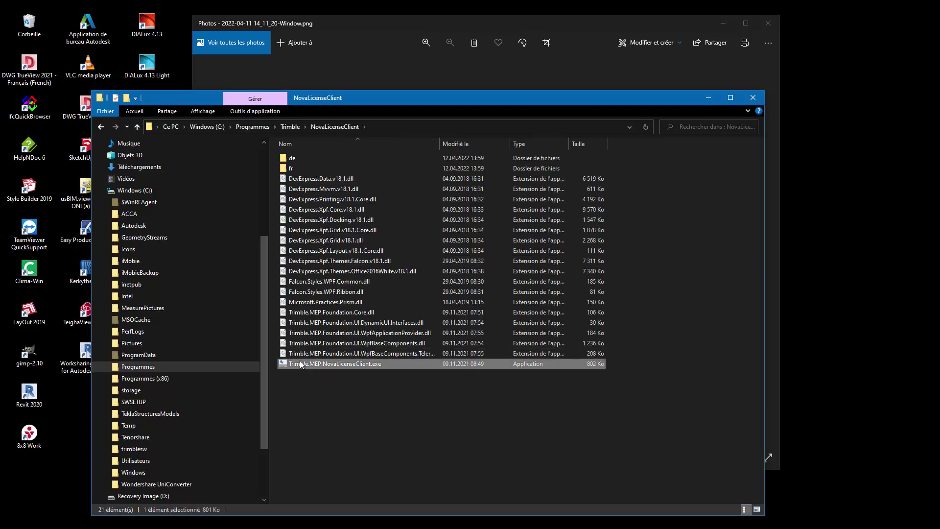
pyautogui.rightClick(301, 365)
pyautogui.moveTo(349, 267)
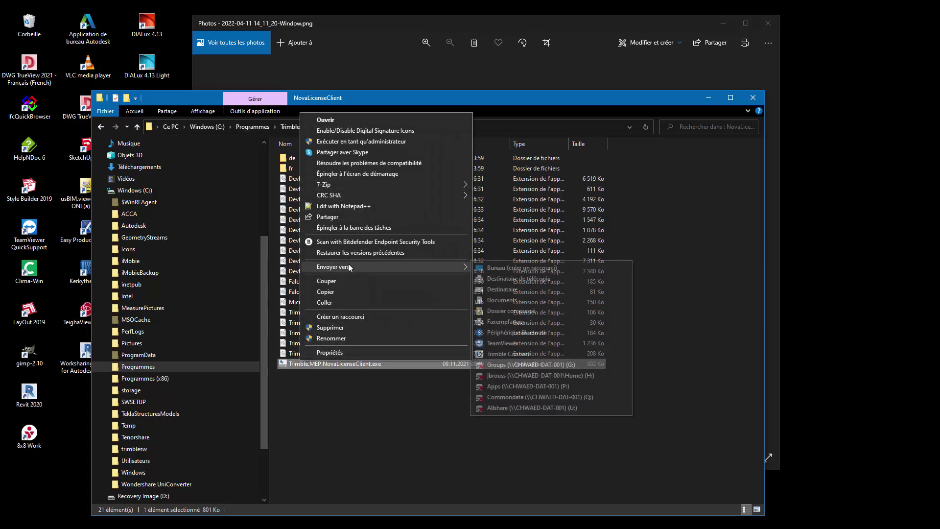
pyautogui.click(514, 268)
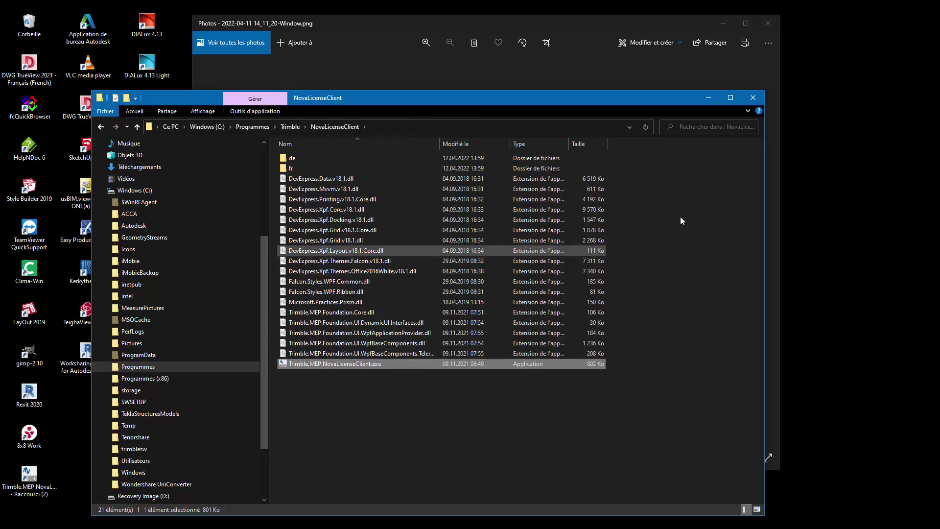
pyautogui.click(753, 98)
pyautogui.moveTo(34, 478); pyautogui.dragTo(840, 175)
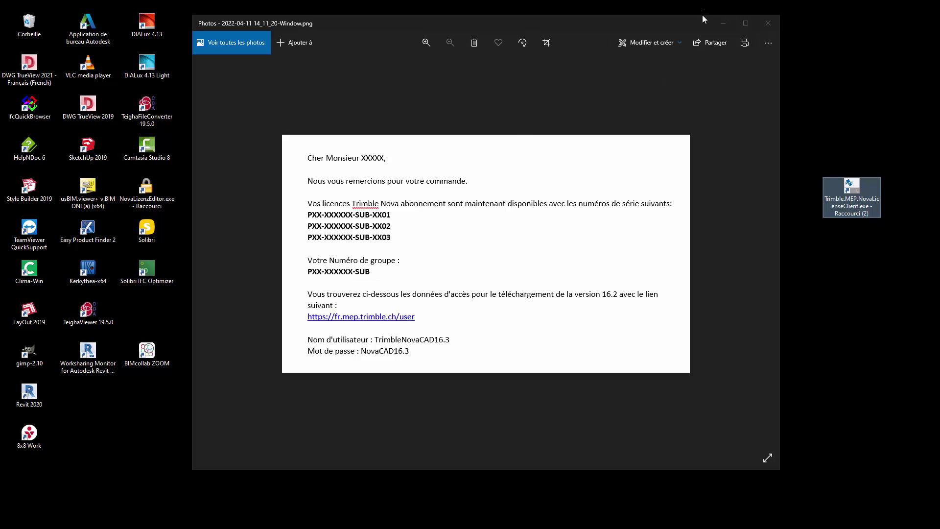
# Close the image of the licence e-mail and launch the Nova License Viewer from its desktop shortcut.
pyautogui.moveTo(638, 16); pyautogui.dragTo(637, 47)
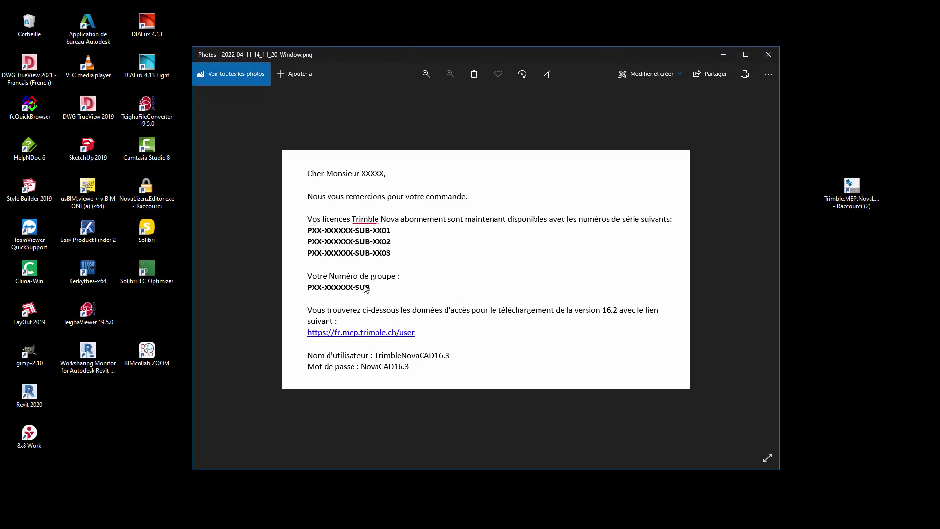
pyautogui.click(768, 56)
pyautogui.doubleClick(851, 186)
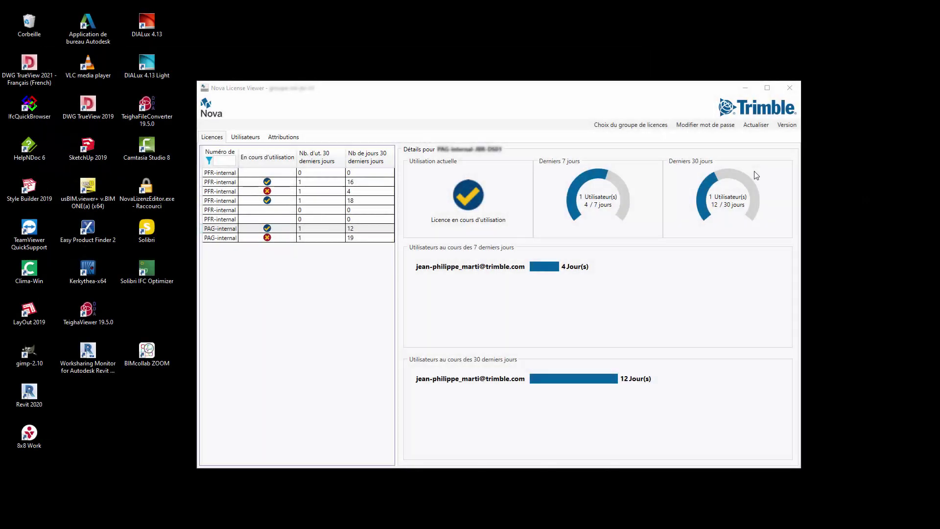
# View the form for changing the licence group's password and close it without entering anything.
pyautogui.click(701, 126)
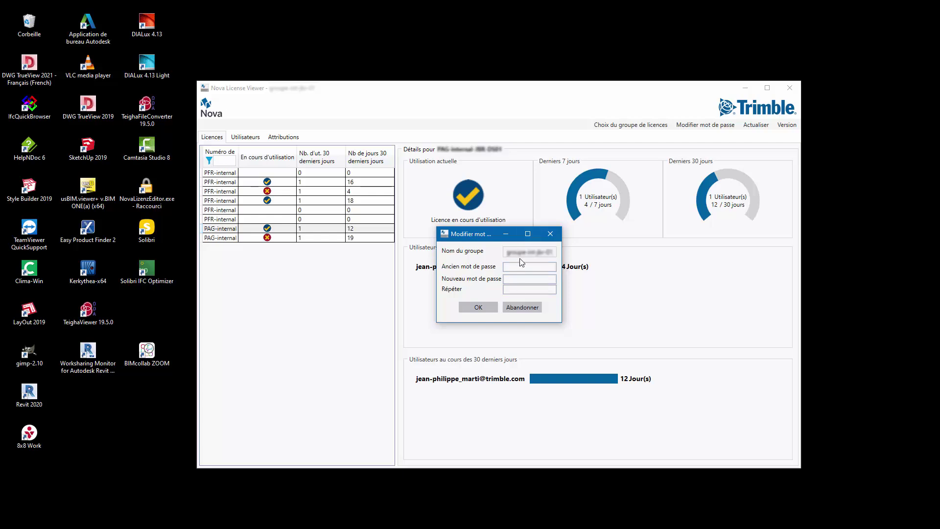
pyautogui.click(550, 236)
# Choose the prefilled licence group, enter the group's password and load its licences.
pyautogui.click(622, 124)
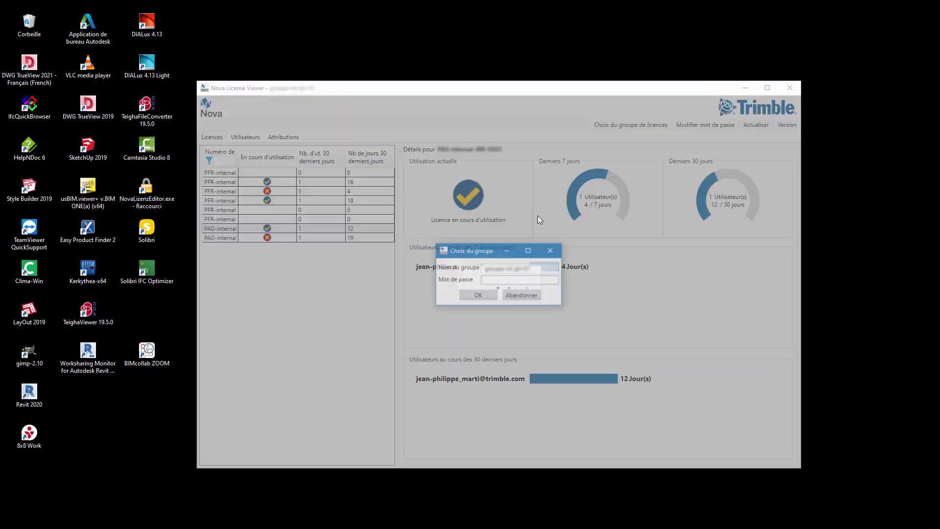
pyautogui.click(487, 280)
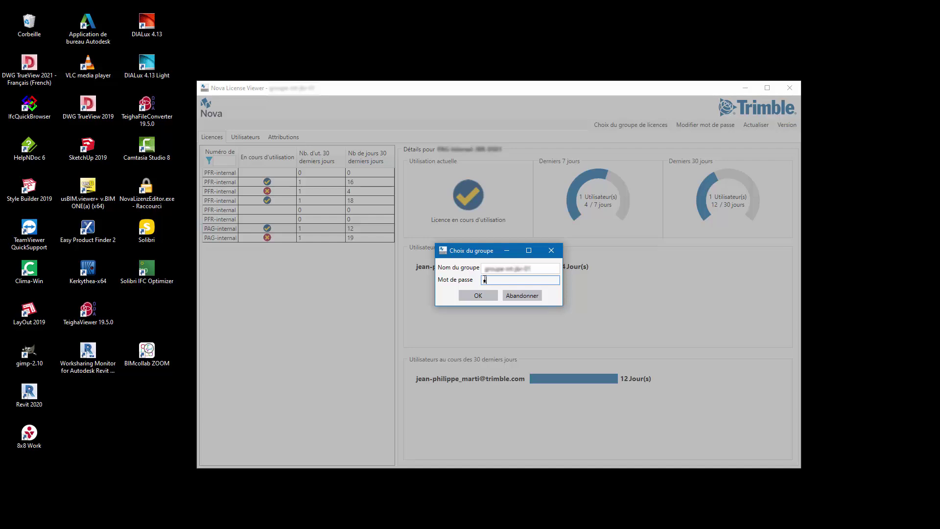
pyautogui.write('•')
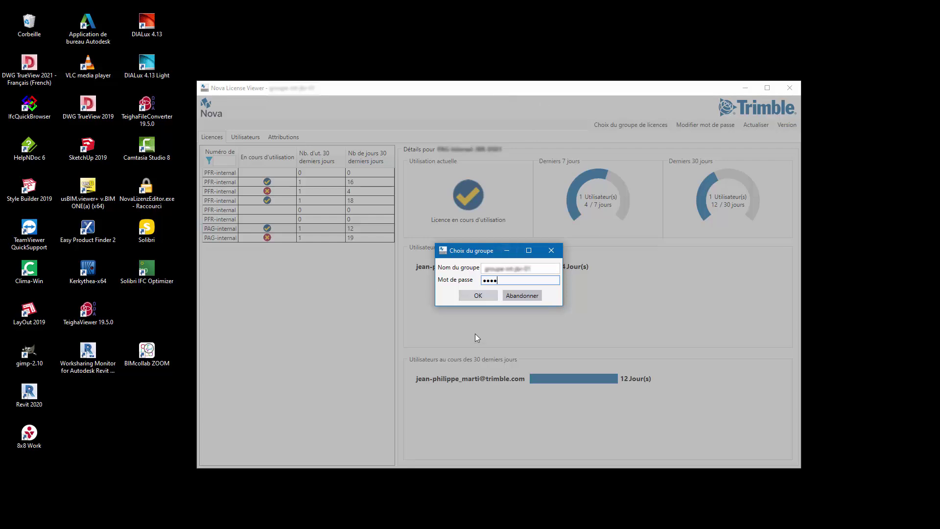
pyautogui.click(475, 297)
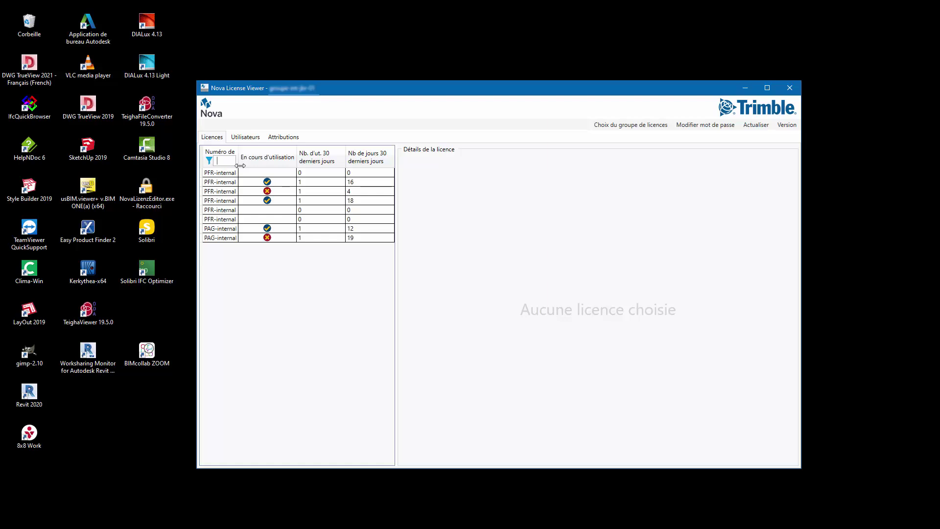
# Widen the serial number column and examine the usage details of the first PFR licence and the first PAG licence.
pyautogui.moveTo(240, 165)
pyautogui.mouseDown()
pyautogui.moveTo(260, 166)
pyautogui.moveTo(249, 165)
pyautogui.mouseUp()
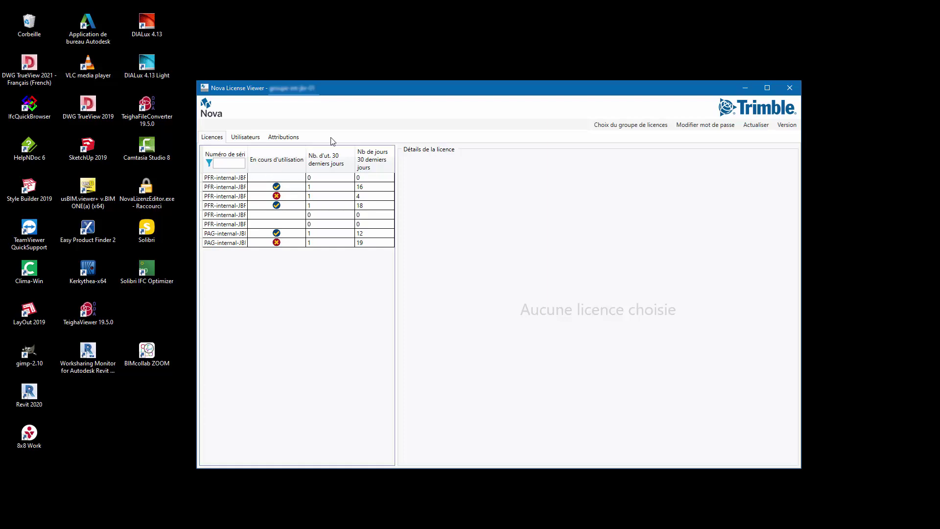
pyautogui.click(212, 178)
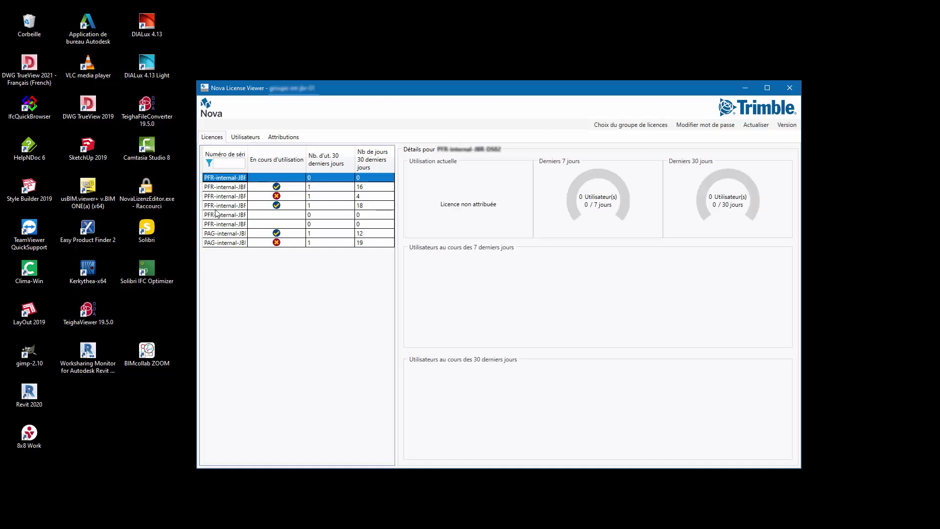
pyautogui.click(220, 234)
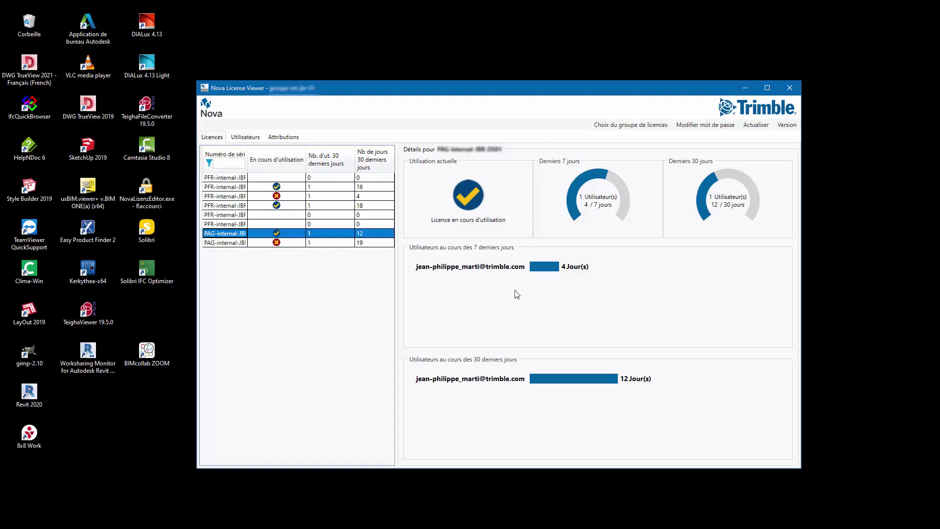
# Examine the licence usage details of the second user in the users list.
pyautogui.click(245, 137)
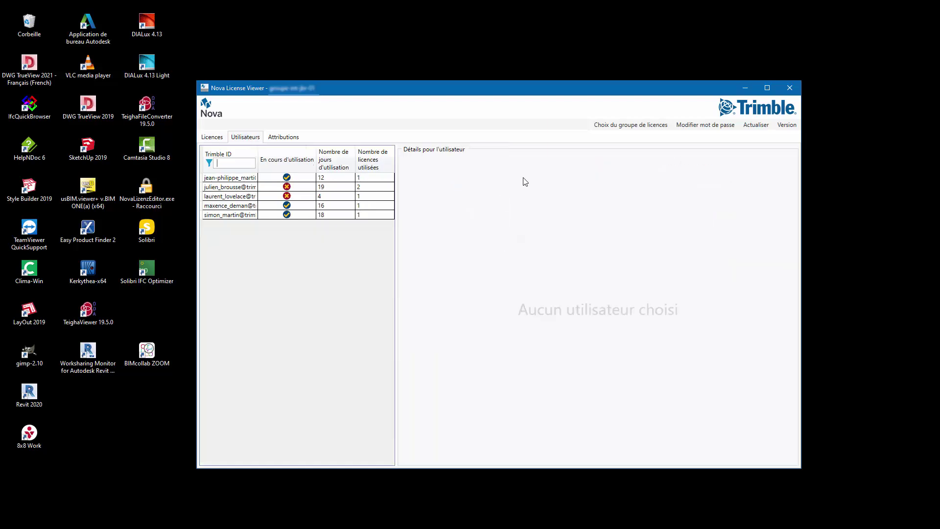
pyautogui.click(224, 188)
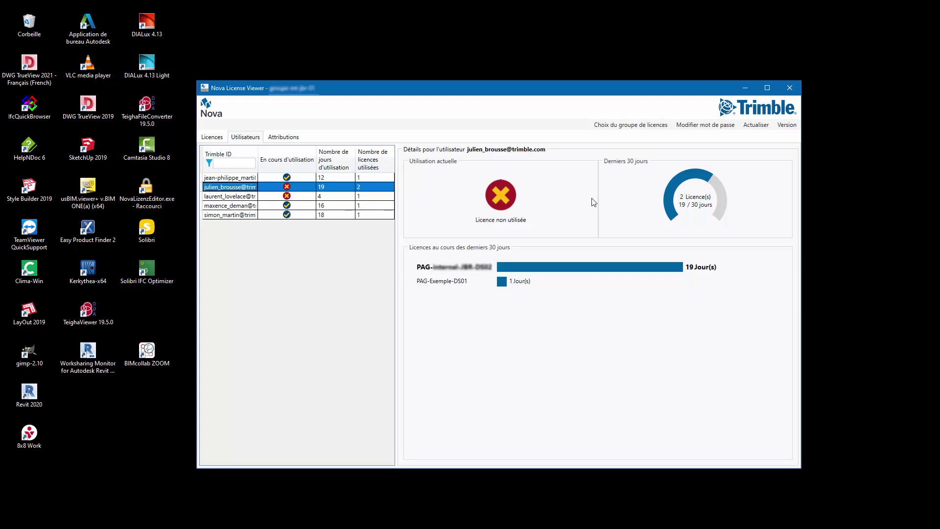
# Clear the Trimble ID assigned to the last PAG licence in the licence assignments.
pyautogui.click(284, 140)
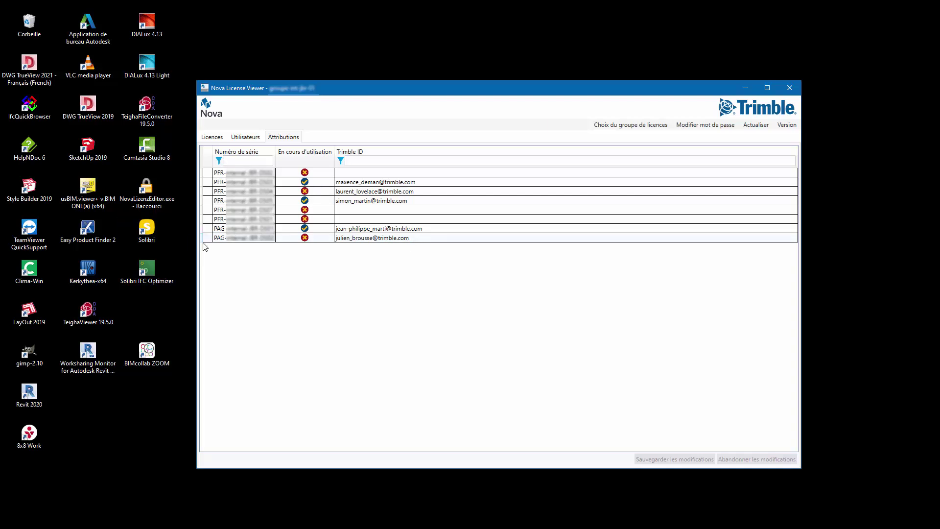
pyautogui.click(420, 240)
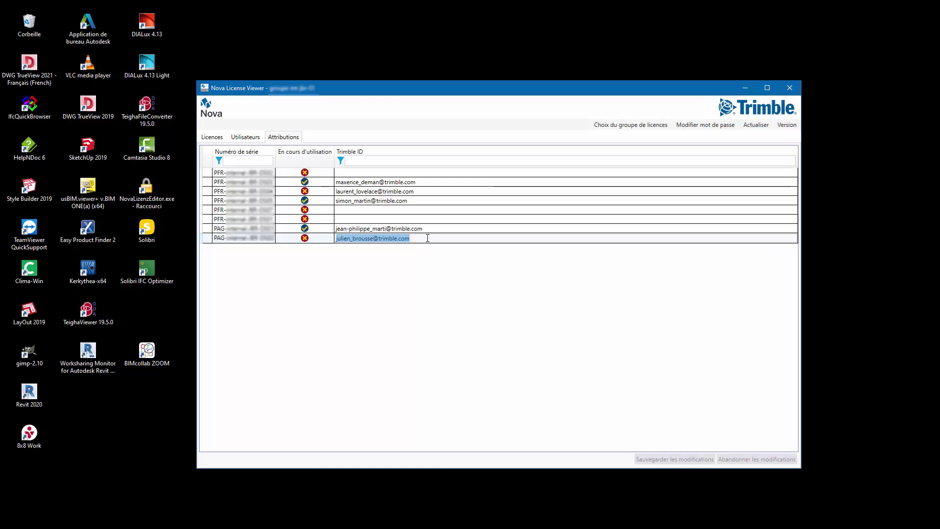
pyautogui.press('Delete')
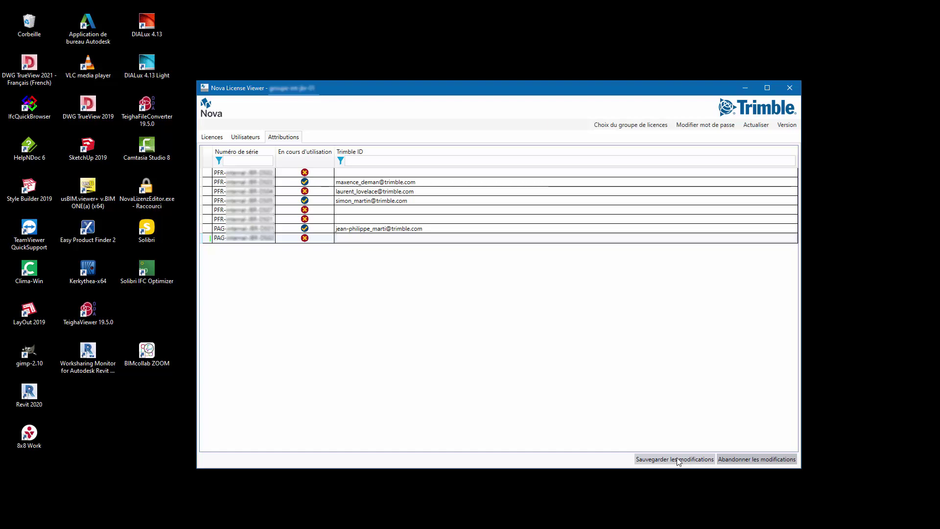
pyautogui.click(438, 230)
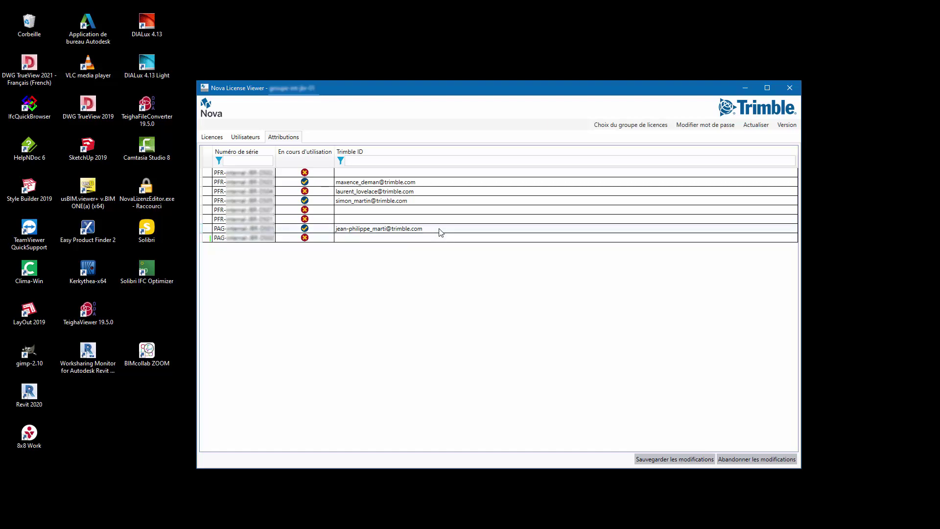